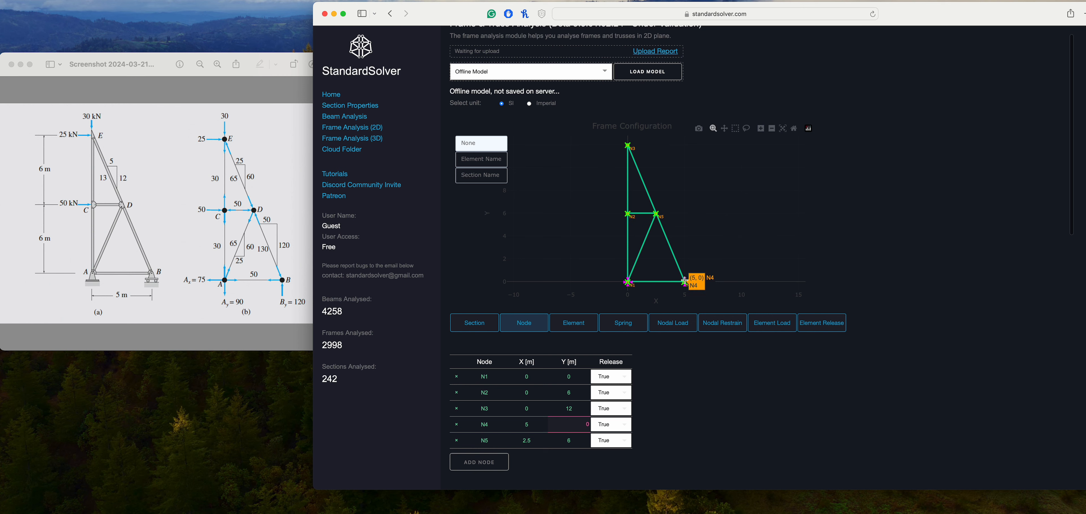
Add a nodal load at node N2 of type FX with a magnitude of 50 kN.
scroll(589, 390, up, 2)
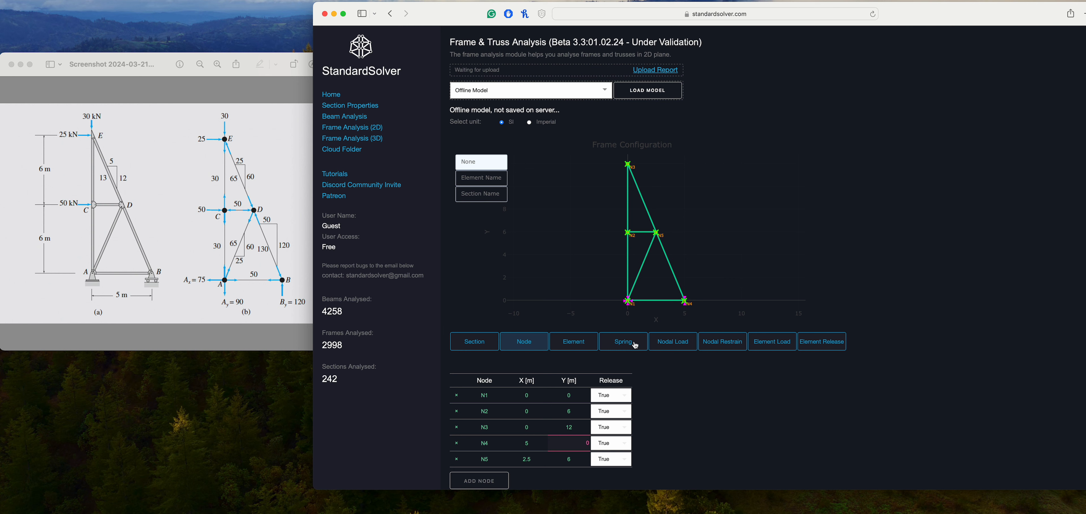
click(688, 345)
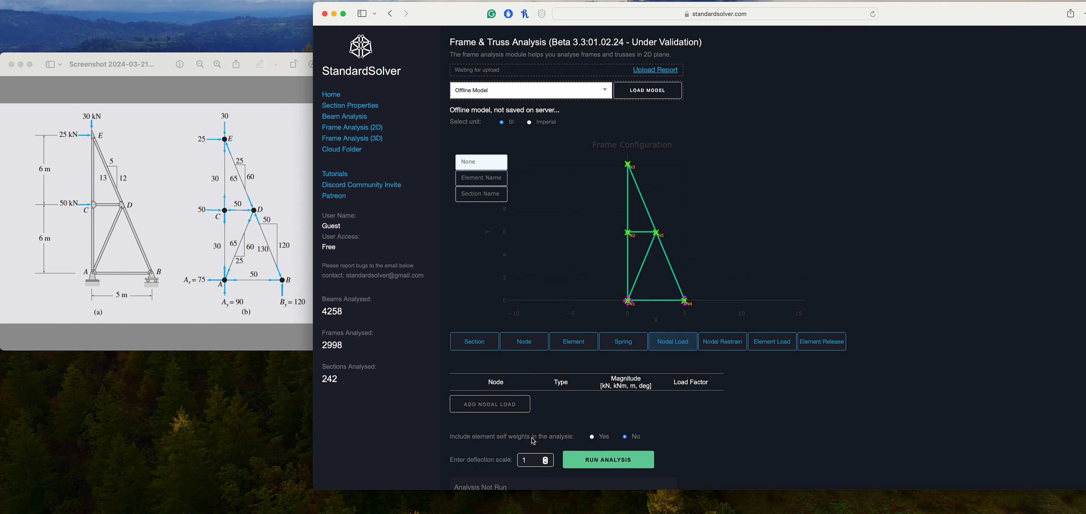
click(505, 410)
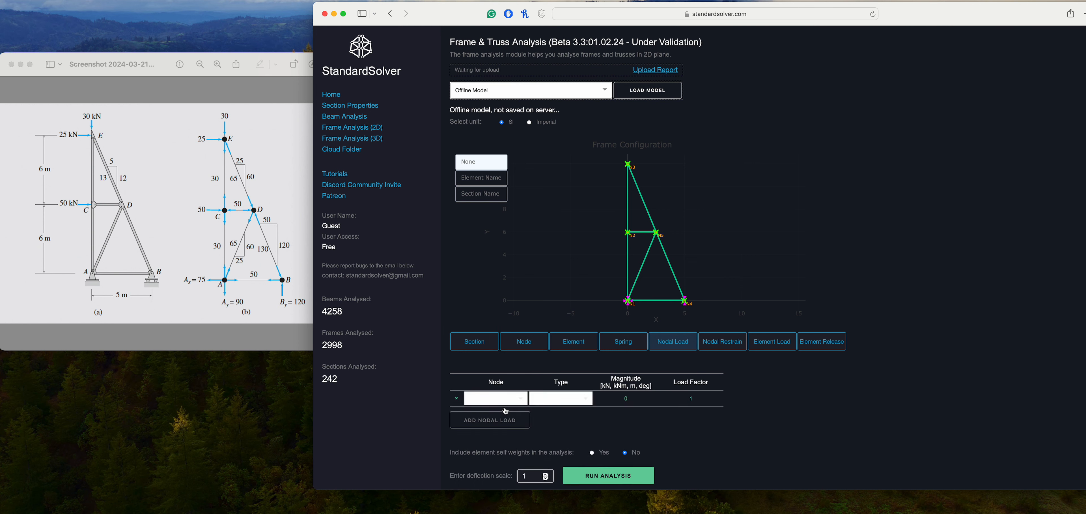
click(516, 399)
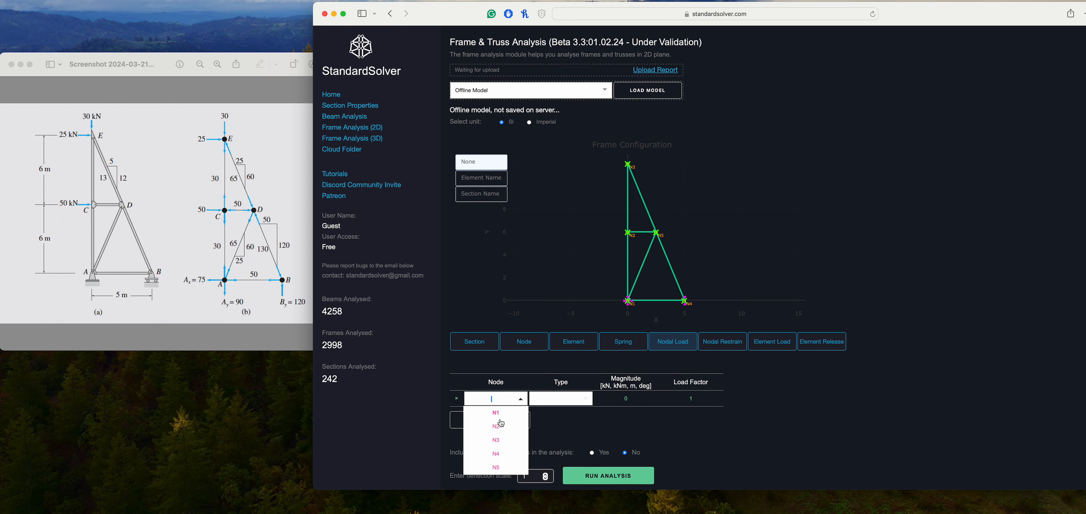
click(497, 426)
click(567, 399)
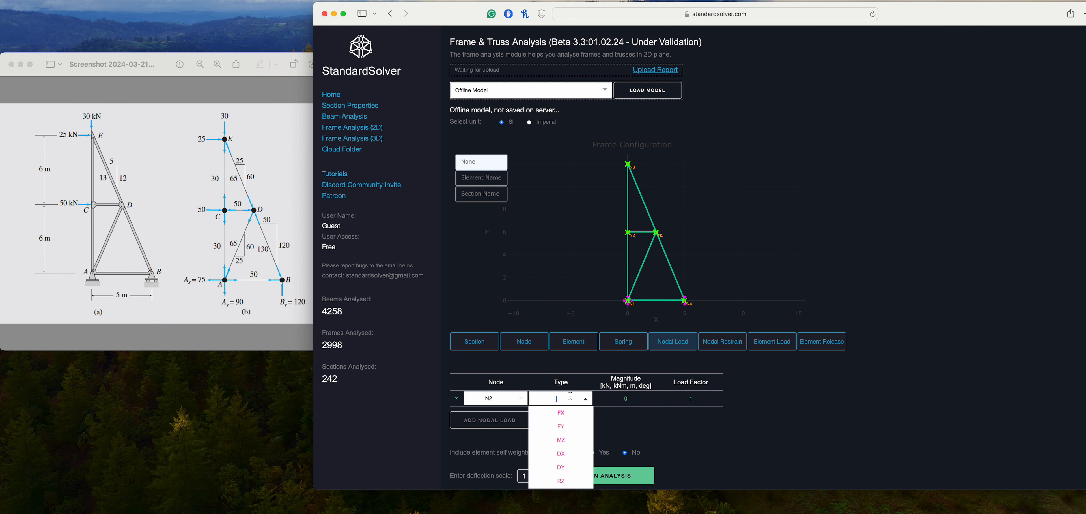
click(562, 412)
click(626, 398)
text(50)
Add a second nodal load at node N3 of type FX with a magnitude of 25 kN.
click(521, 420)
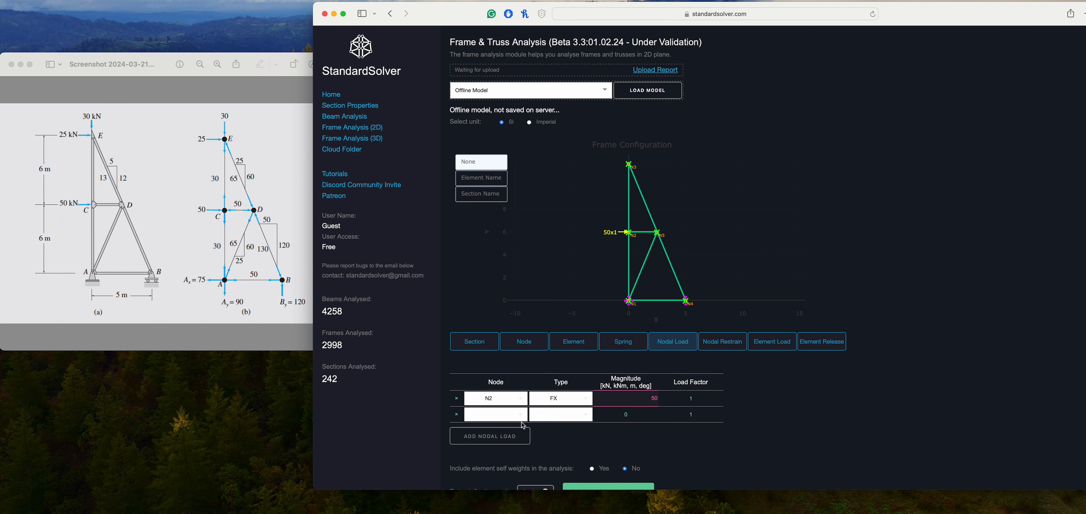
click(521, 414)
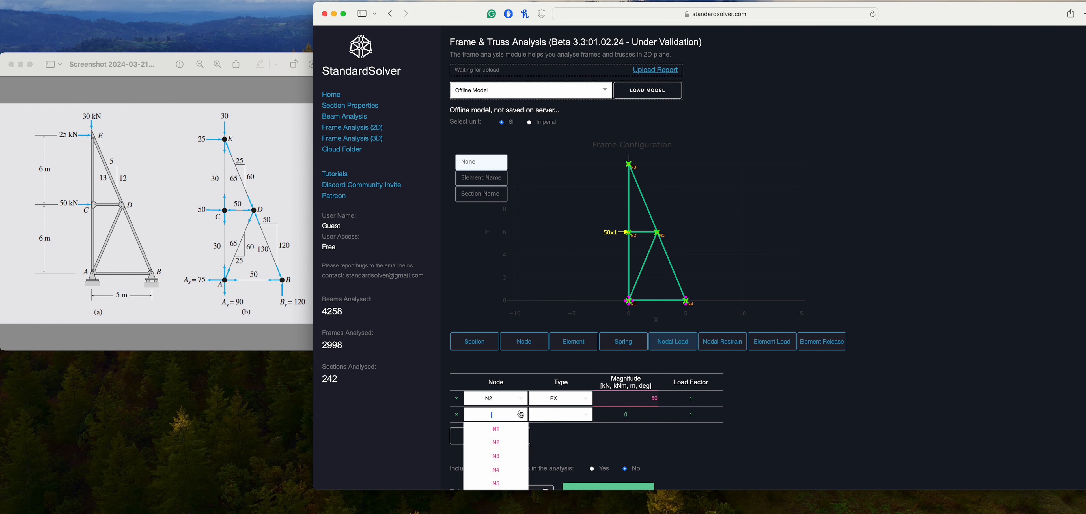
click(500, 457)
click(555, 416)
click(561, 429)
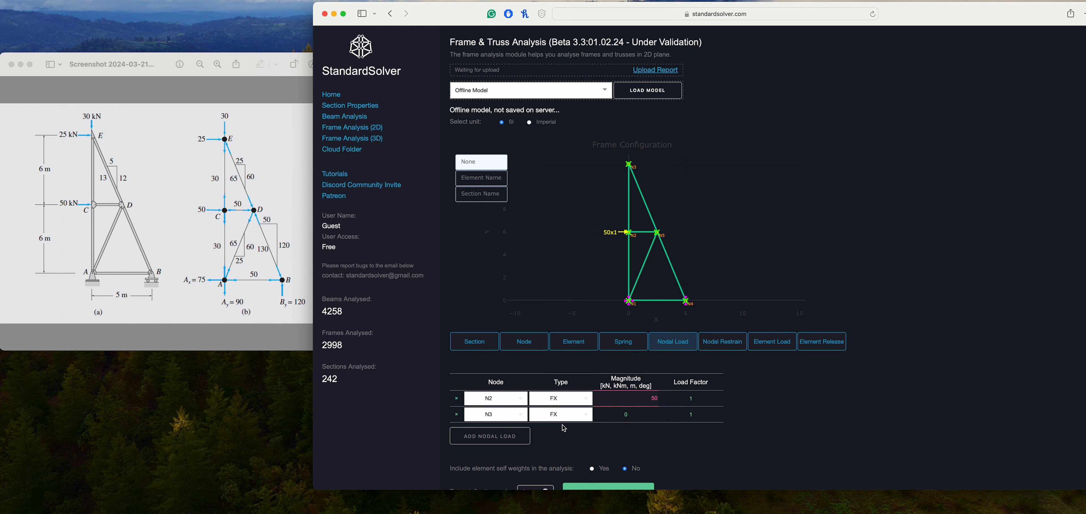
click(644, 418)
text(25)
Add a third nodal load at node N3 of type FY with a magnitude of -30 kN.
click(490, 435)
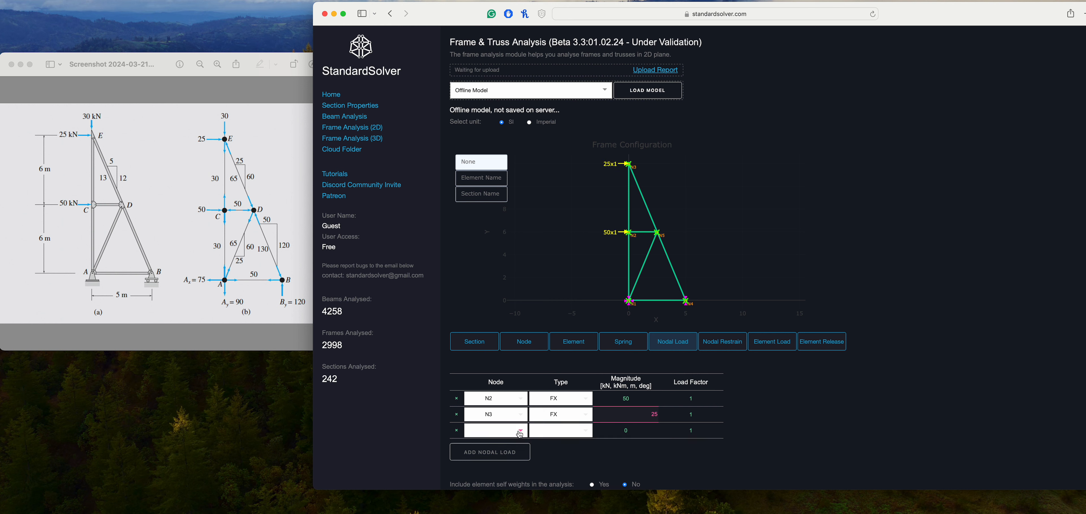
click(520, 431)
click(495, 471)
click(561, 432)
click(561, 458)
click(625, 432)
key(BackSpace)
text(-3)
click(634, 415)
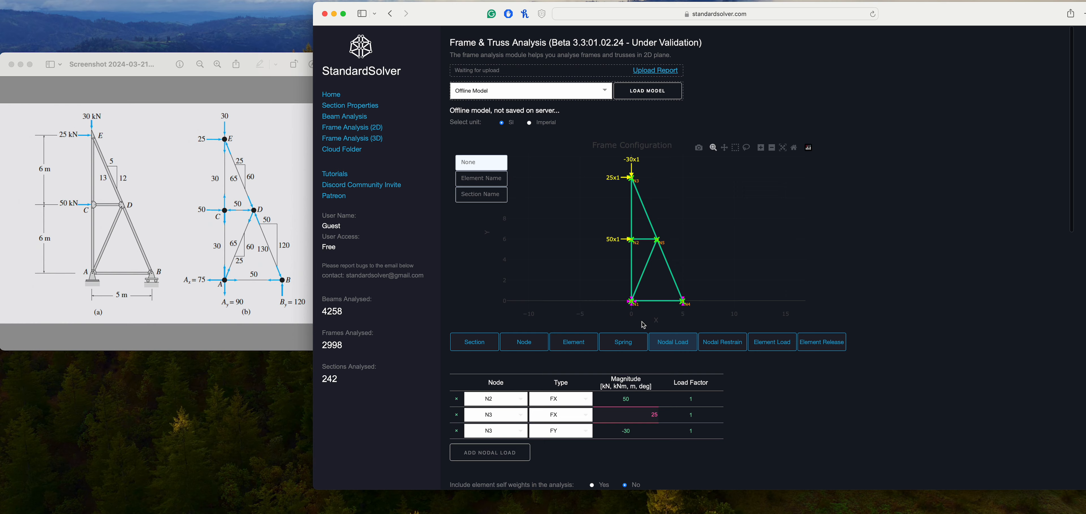
Run the frame analysis and review the resulting force, deflection and support reaction diagrams.
scroll(641, 325, down, 5)
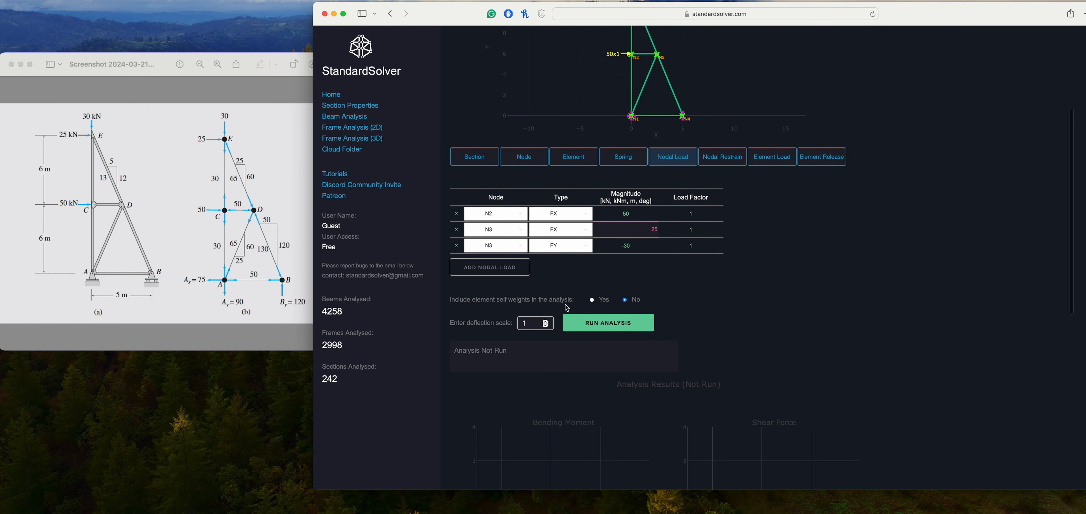
click(620, 327)
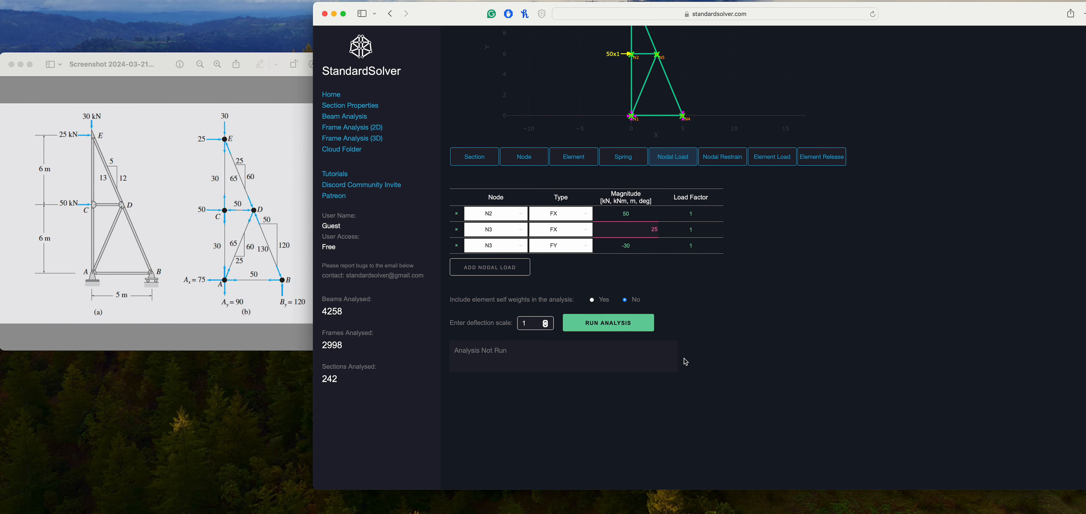
scroll(684, 358, down, 4)
scroll(684, 358, down, 3)
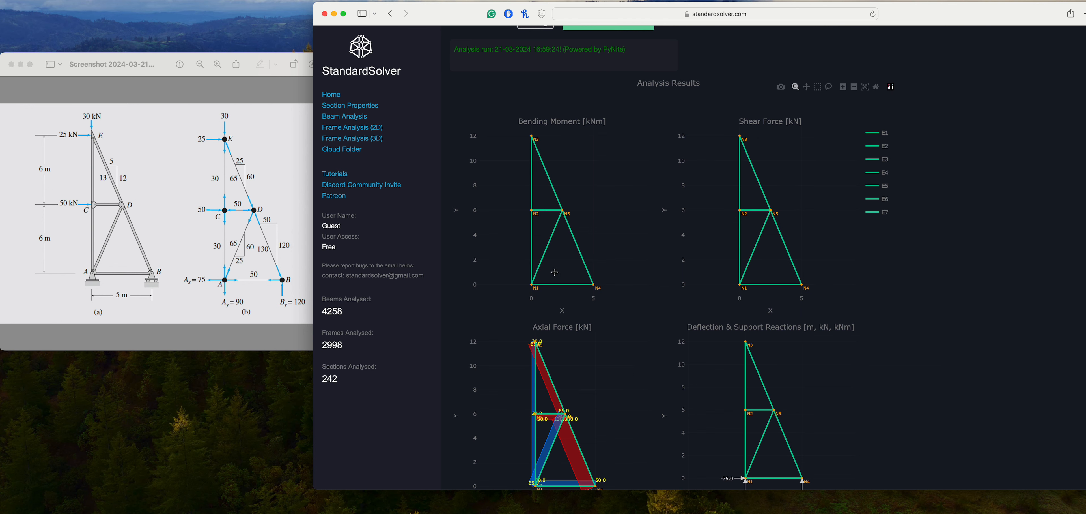
scroll(555, 272, up, 8)
scroll(700, 371, down, 7)
scroll(706, 387, down, 3)
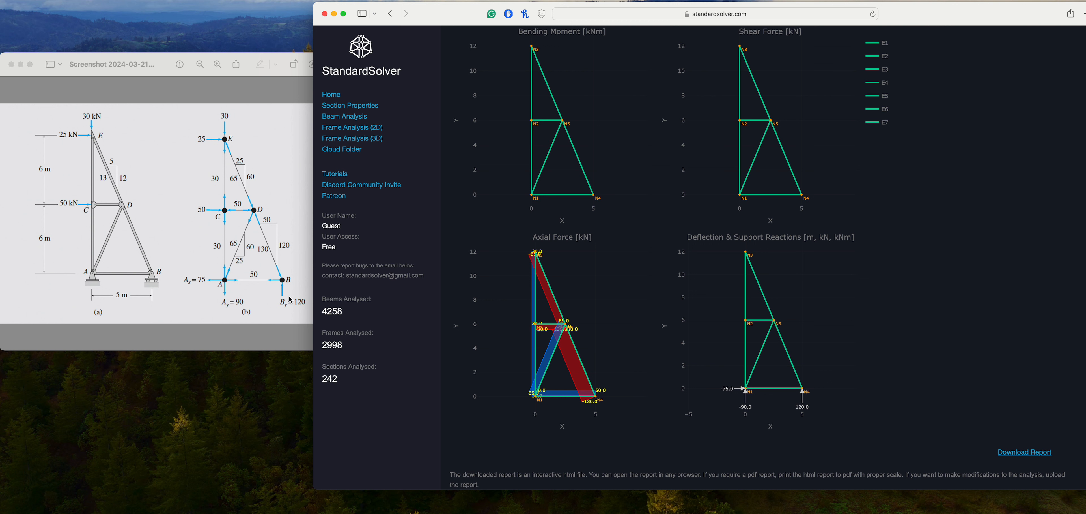
Zoom into the axial force diagram around member N2–N5 to read its force, and restore the full view.
mouse_move(541, 374)
drag(532, 315, 582, 373)
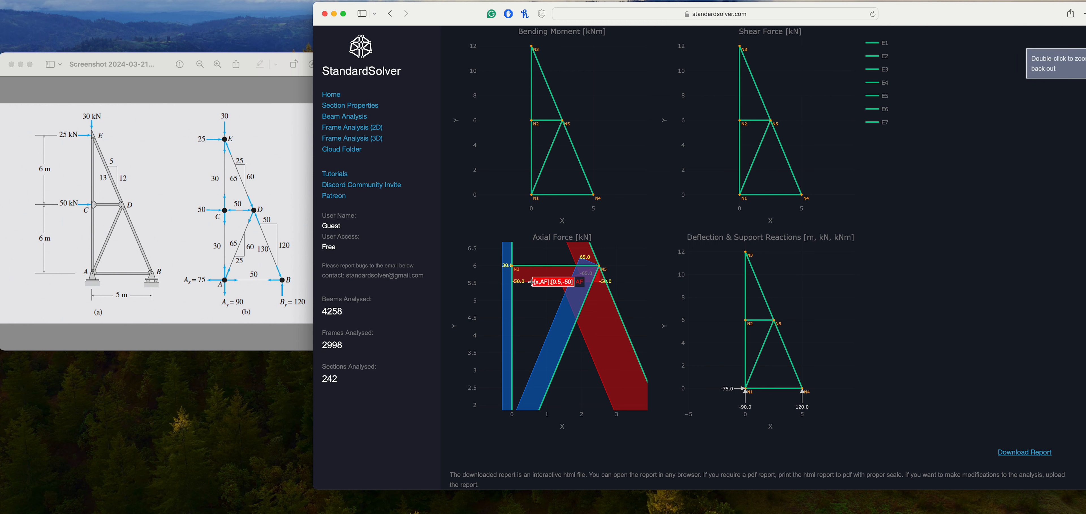
double_click(543, 296)
Hide elements E1 to E6 in the result diagrams and examine the axial force of element E7.
click(877, 43)
click(877, 56)
scroll(874, 72, up, 1)
click(875, 81)
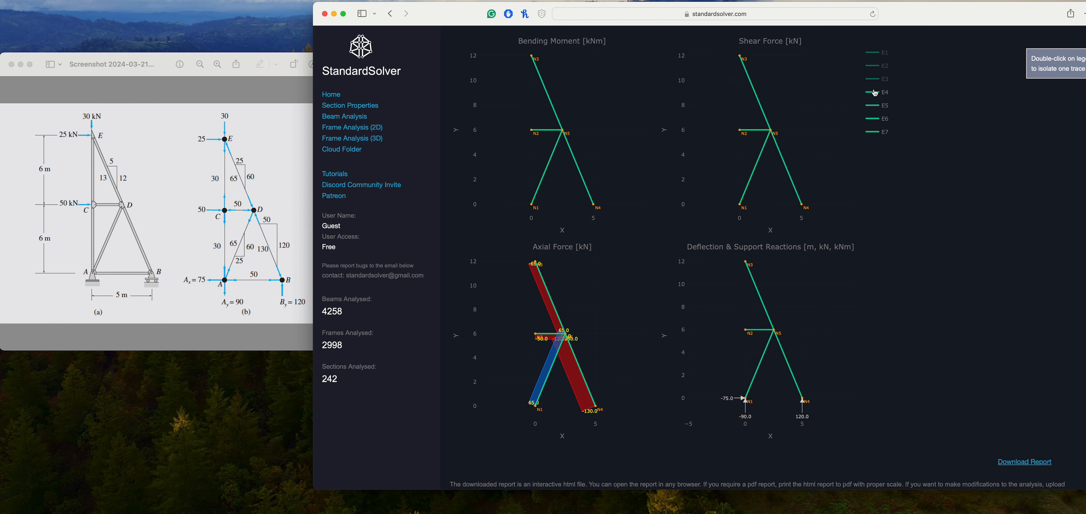
click(874, 93)
click(874, 107)
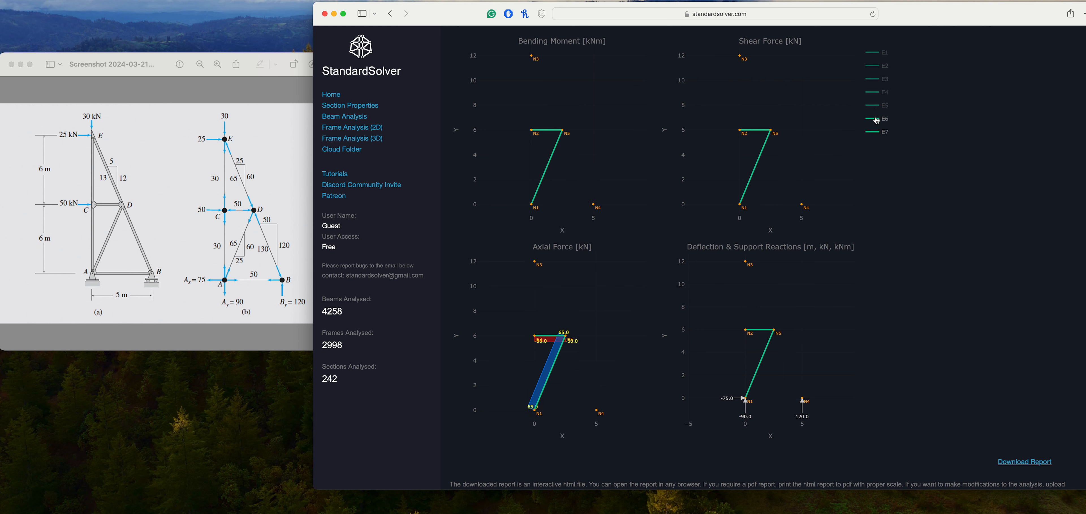
click(876, 120)
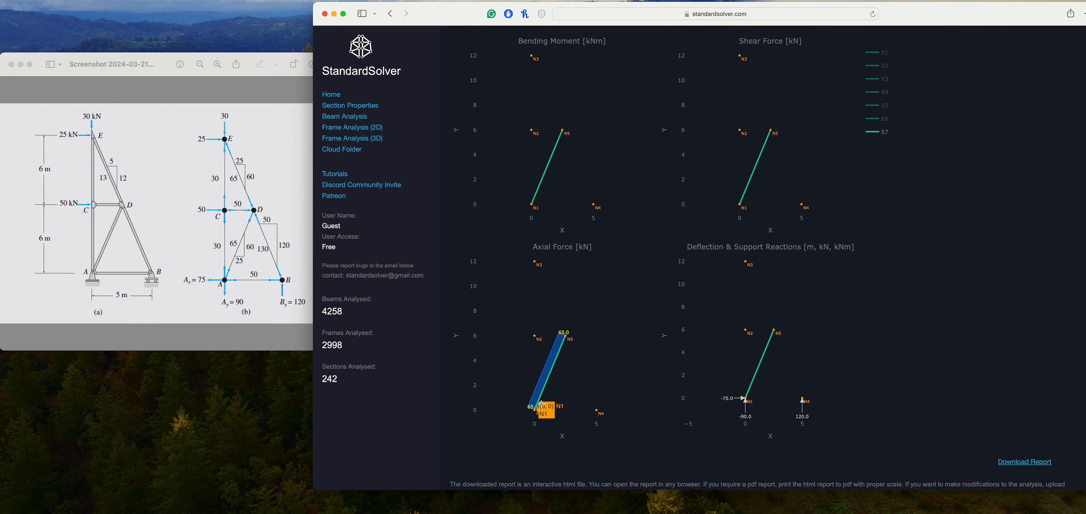
mouse_move(550, 371)
mouse_move(533, 263)
Bring hidden elements E1 to E6 back into the result diagrams, starting with E2 to check its axial force.
scroll(874, 149, up, 3)
click(874, 149)
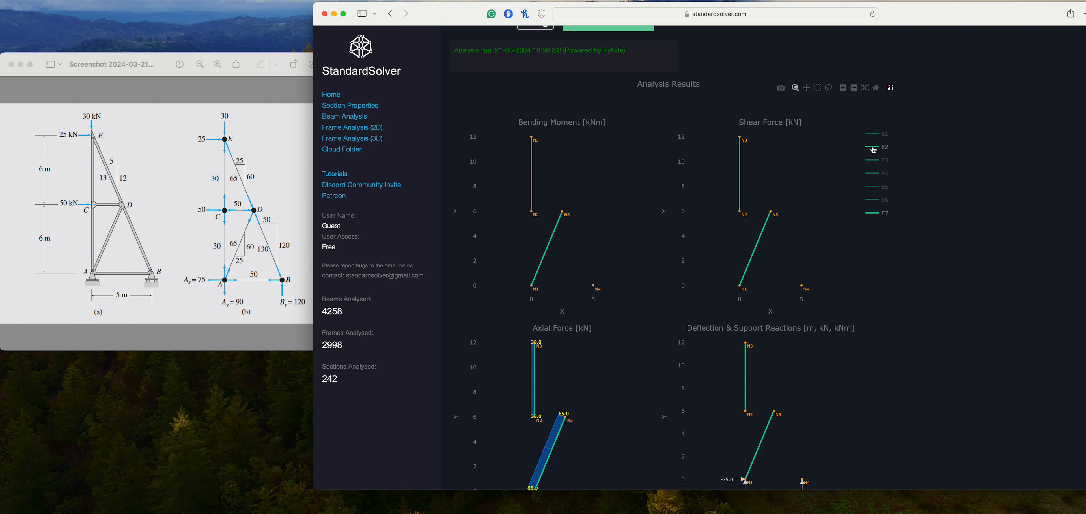
scroll(658, 304, down, 2)
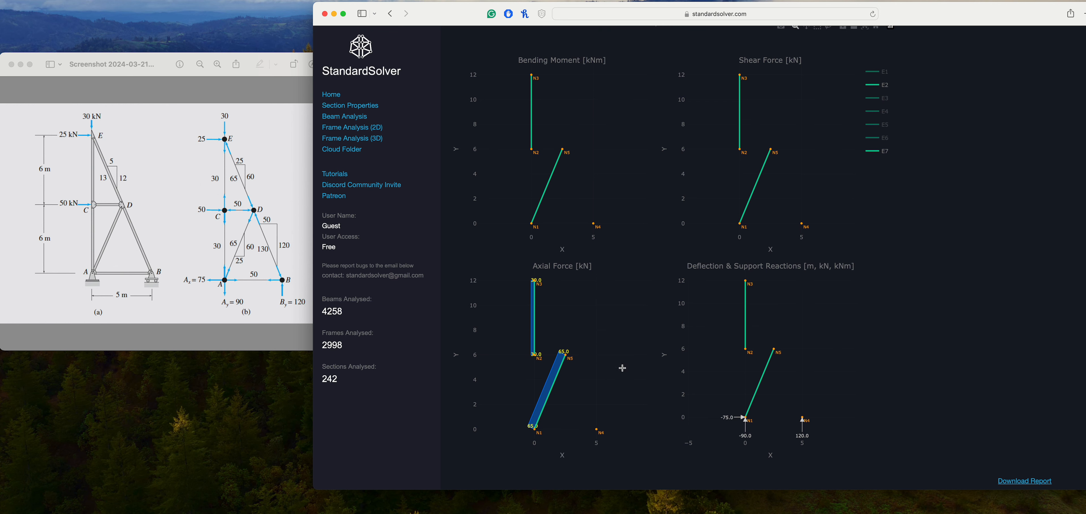
scroll(624, 367, up, 3)
scroll(624, 367, down, 2)
click(880, 119)
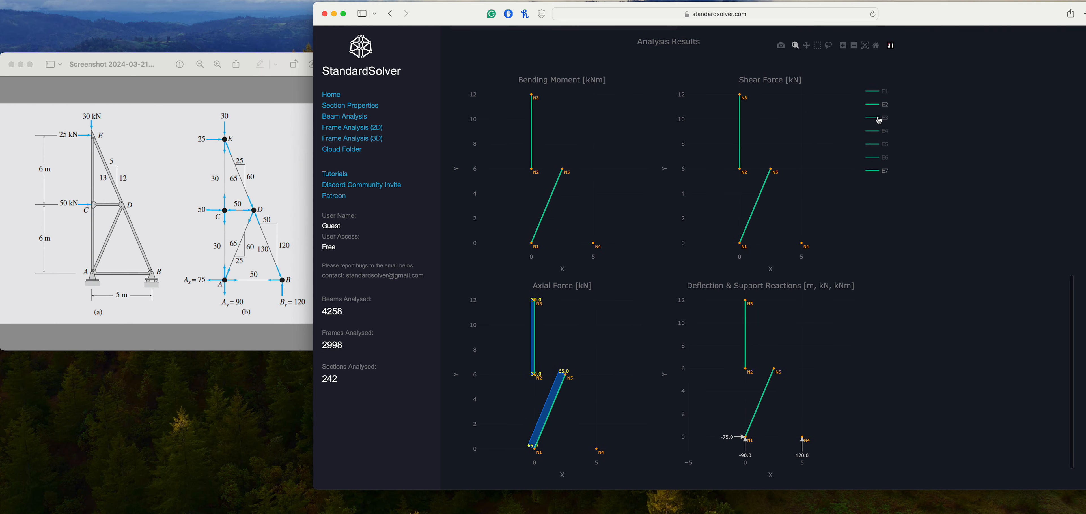
click(877, 134)
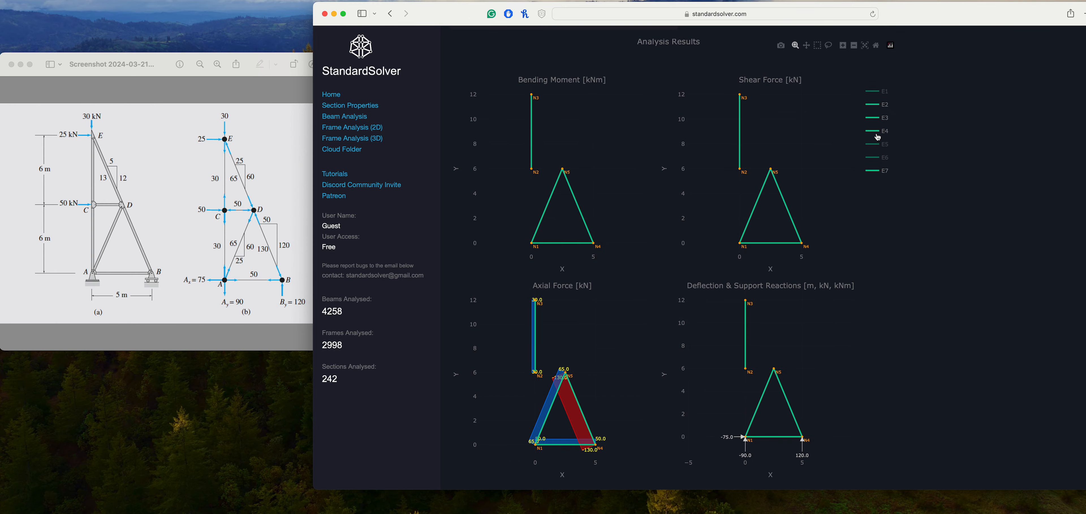
click(876, 150)
click(875, 162)
click(875, 94)
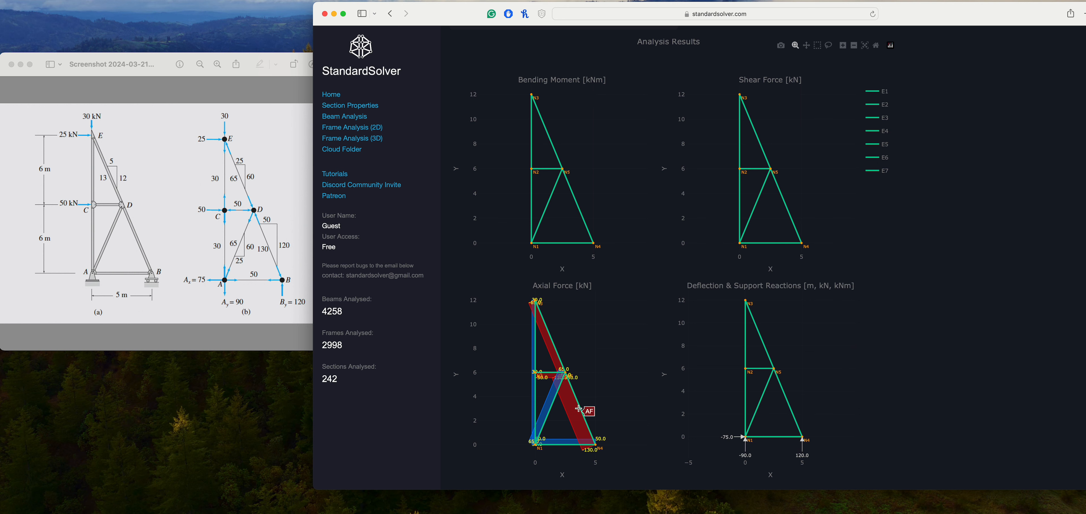
Isolate element E6 in the result diagrams to examine its axial force.
click(875, 159)
click(874, 159)
double_click(875, 159)
click(875, 159)
click(875, 159)
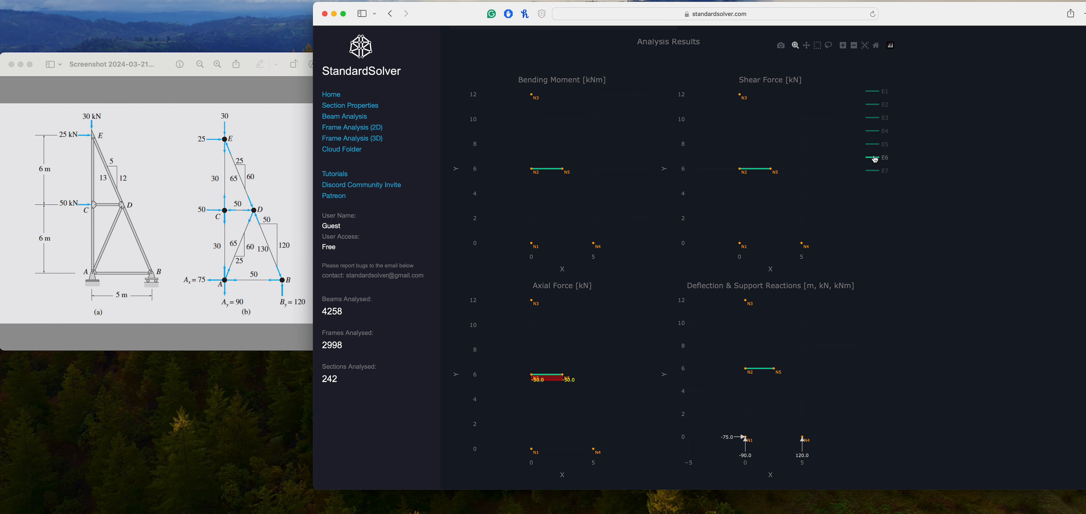
Hide element E6 and show only element E4 in the result diagrams to examine its axial force.
click(875, 159)
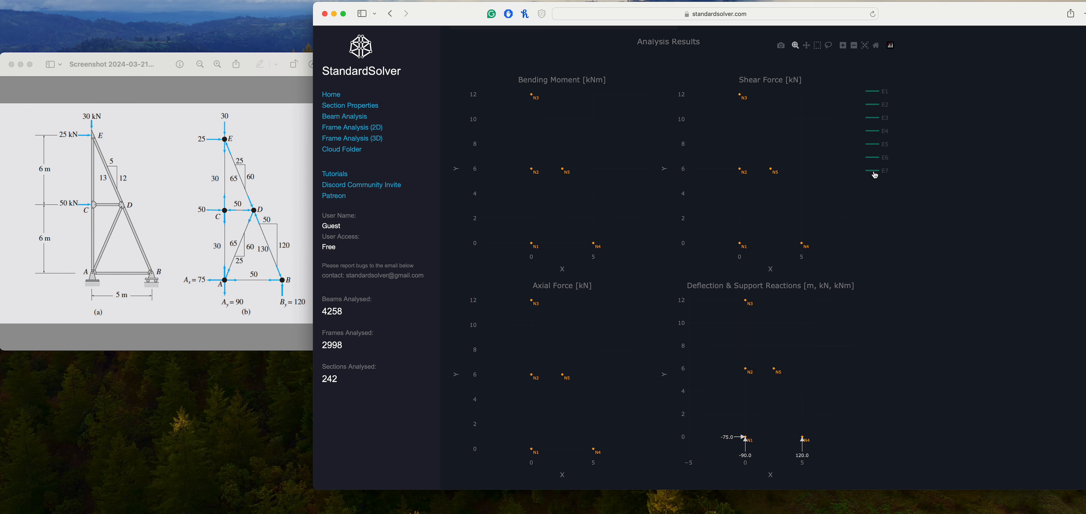
click(875, 171)
click(875, 172)
click(875, 134)
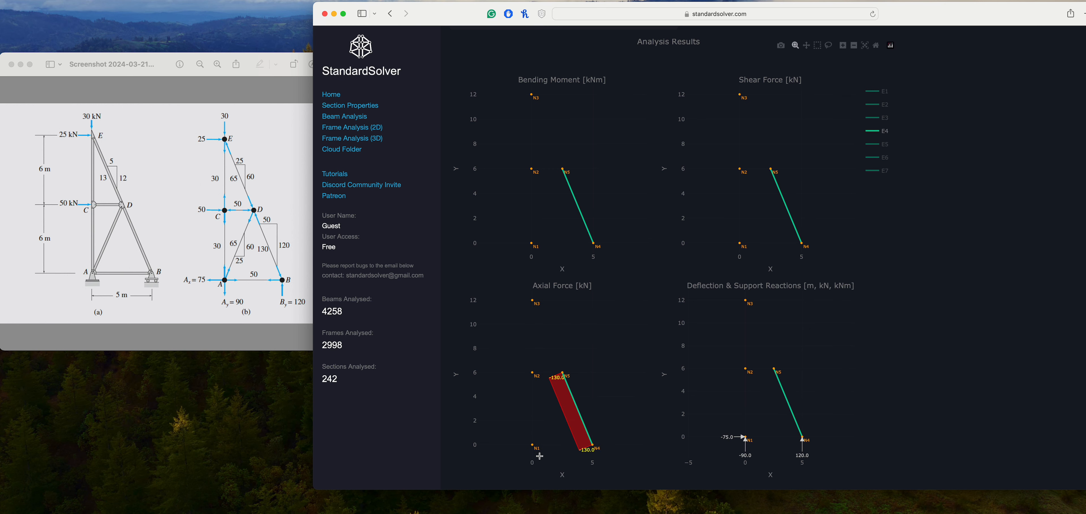
scroll(577, 397, down, 3)
scroll(577, 398, up, 5)
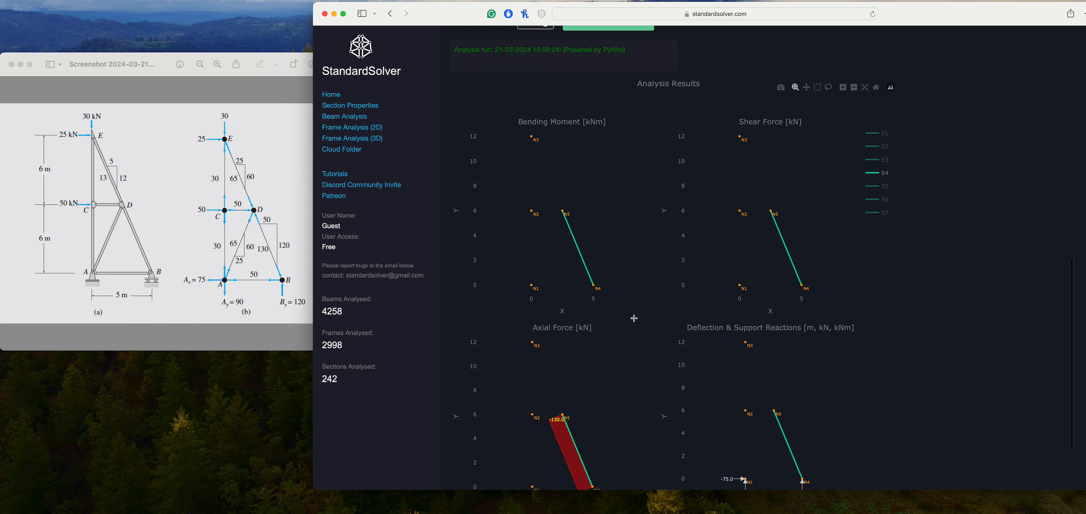
Show all elements E1 to E7 again and review the complete axial force and support reaction diagrams.
click(873, 149)
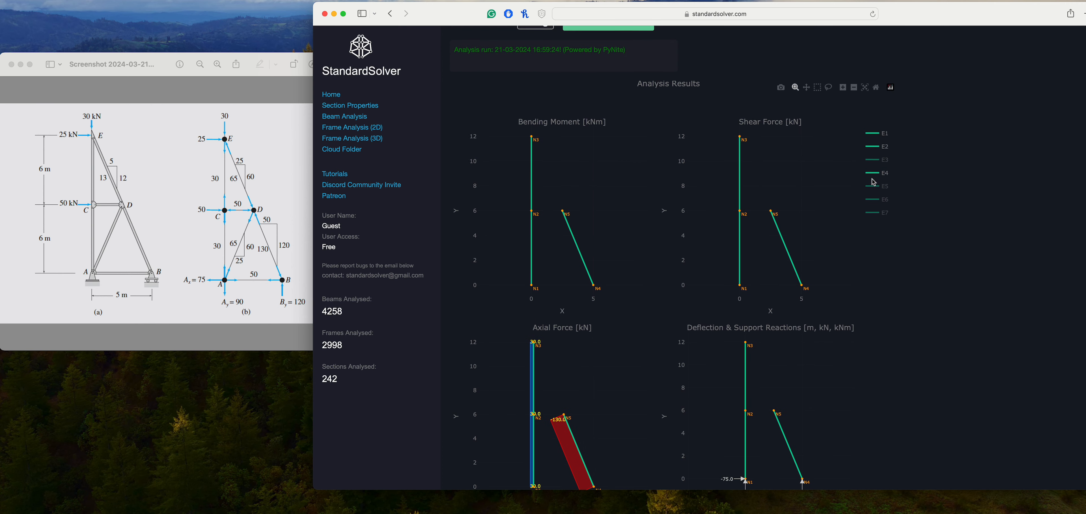
click(873, 191)
click(873, 203)
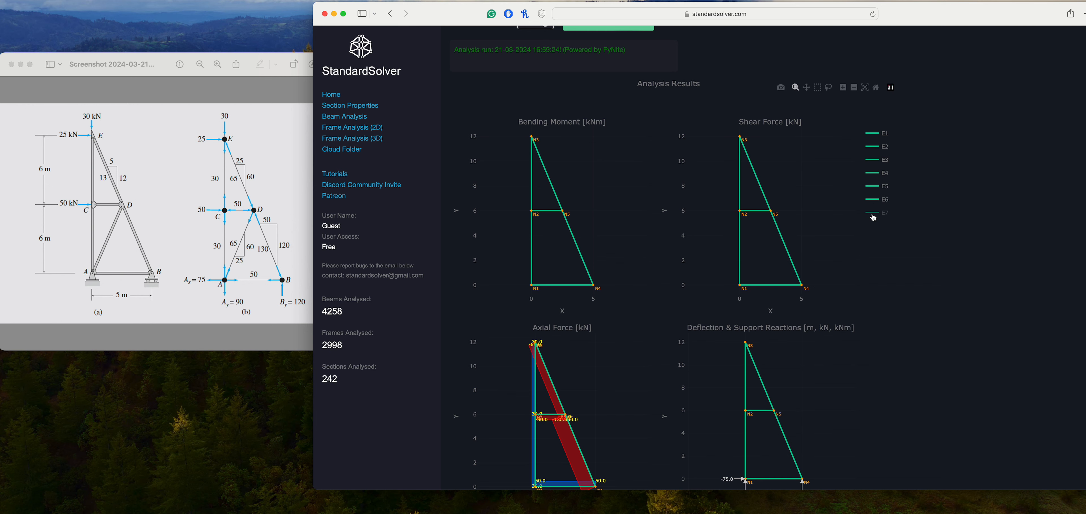
click(873, 216)
scroll(859, 286, down, 5)
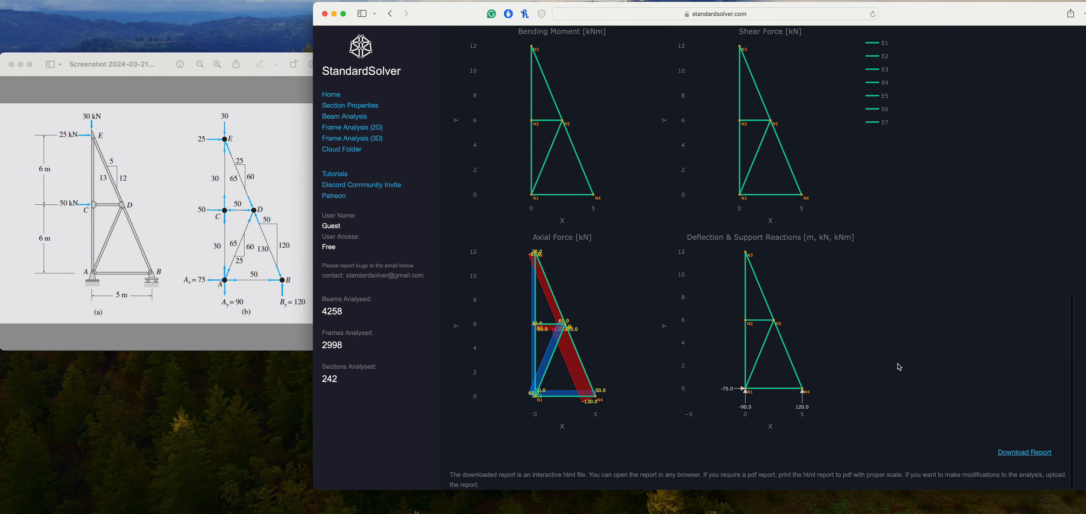
scroll(898, 363, up, 5)
scroll(896, 363, down, 5)
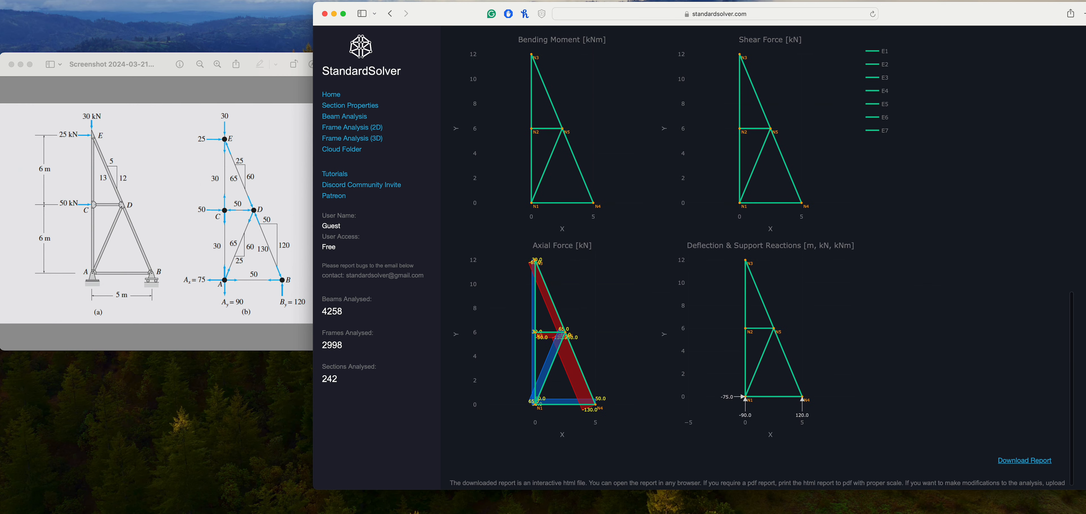